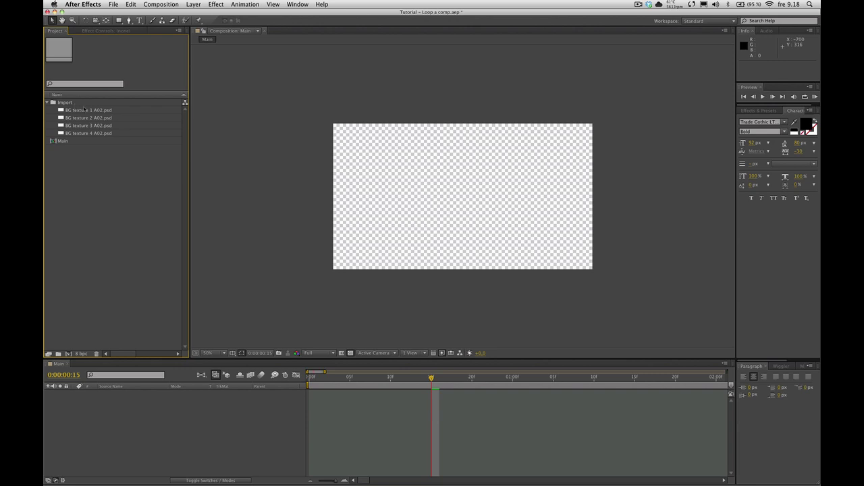
# Step: Preview each of the four paper texture files in the Project panel
pyautogui.click(84, 109)
pyautogui.click(121, 118)
pyautogui.press('Down')
pyautogui.press('Down')
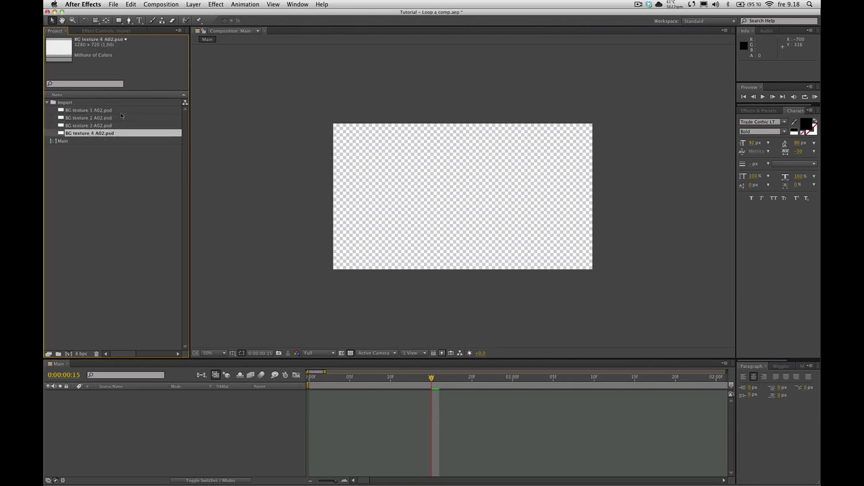
pyautogui.click(79, 154)
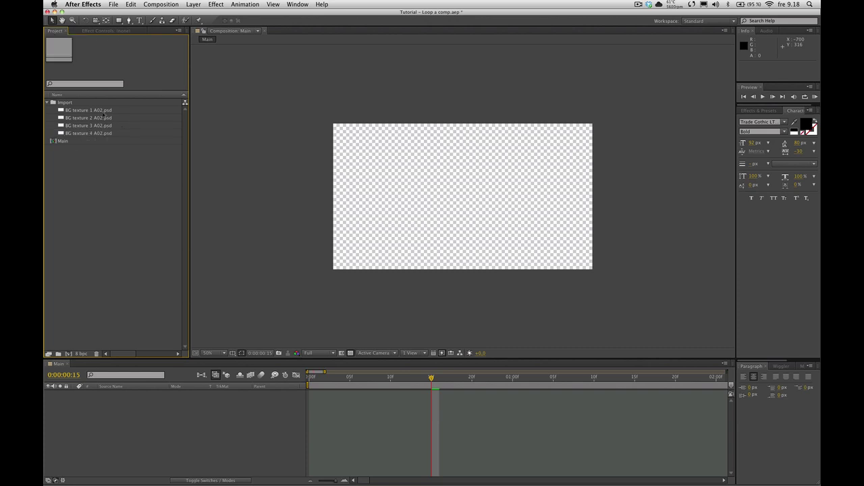
# Step: Create a single composition from all four texture PSDs with a 1-minute still duration
pyautogui.click(102, 110)
pyautogui.keyDown('shift'); pyautogui.click(105, 133); pyautogui.keyUp('shift')
pyautogui.moveTo(107, 133); pyautogui.dragTo(68, 353)
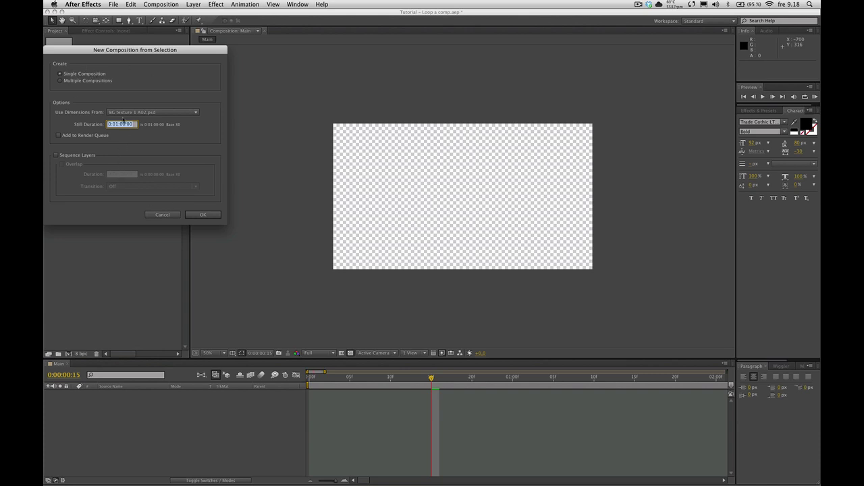
pyautogui.click(203, 214)
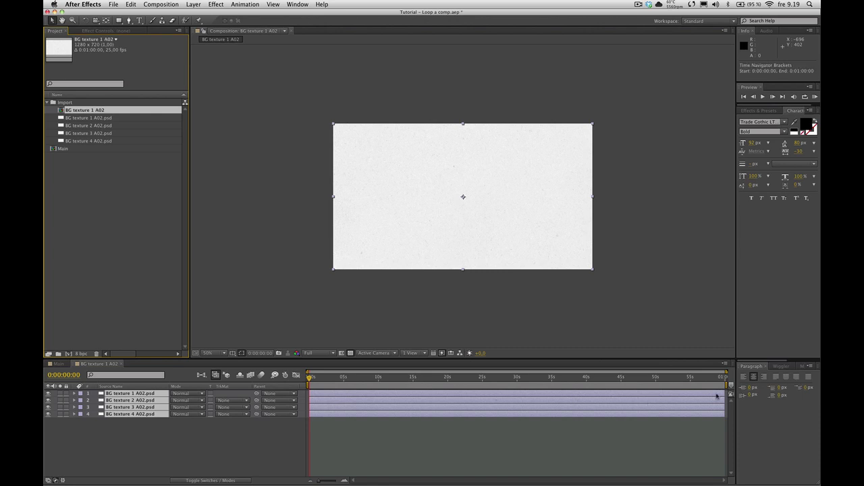
# Step: Trim all four texture layers so they end at 0:00:00:03, four frames long
pyautogui.moveTo(724, 395); pyautogui.dragTo(312, 395)
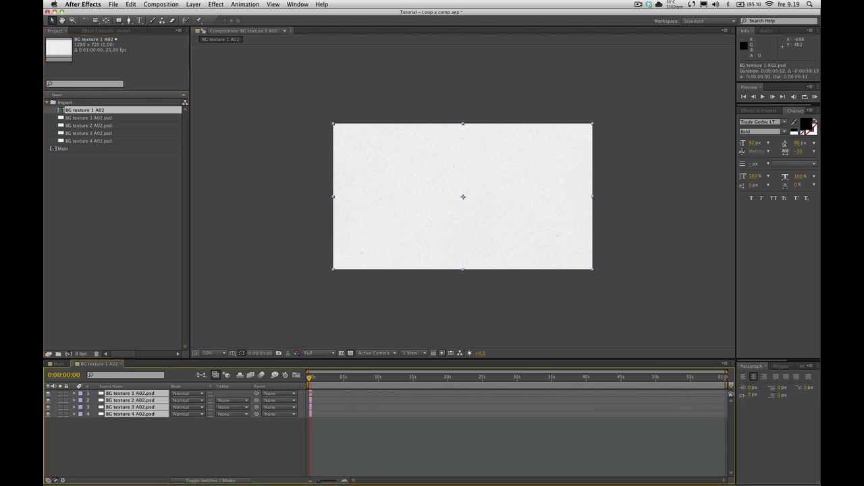
pyautogui.moveTo(726, 372); pyautogui.dragTo(336, 372)
pyautogui.click(322, 382)
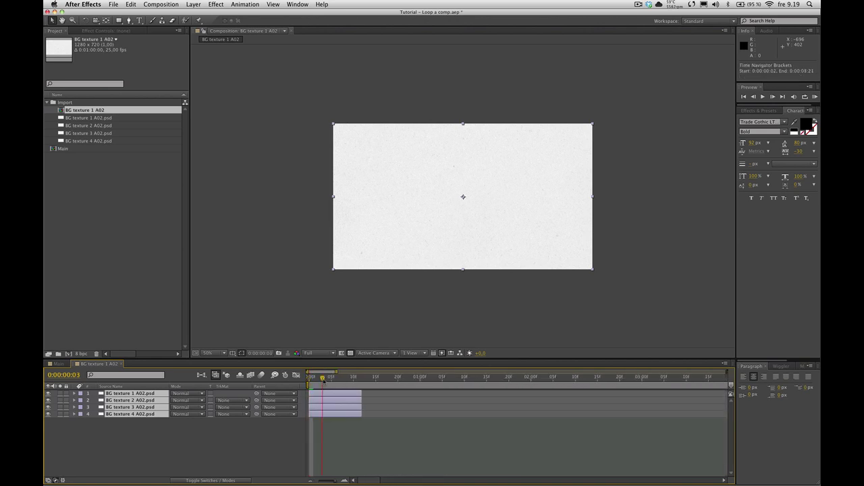
pyautogui.click(328, 381)
pyautogui.moveTo(363, 394); pyautogui.dragTo(327, 393)
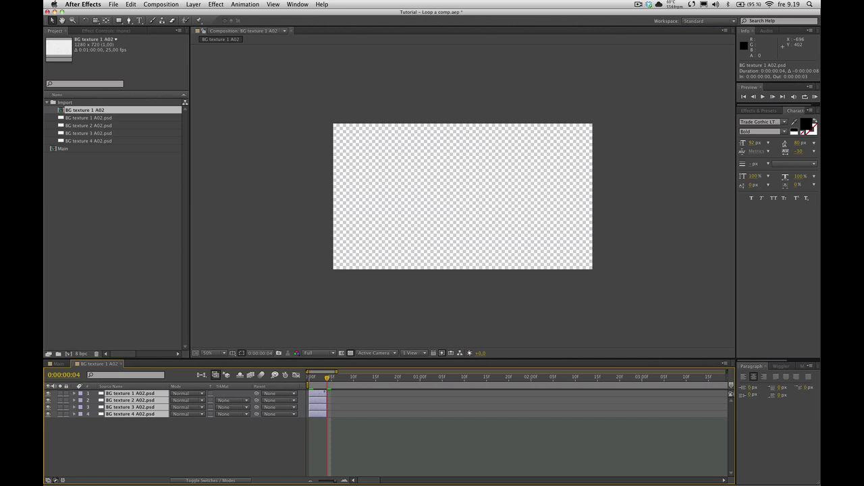
# Step: Sequence the four texture layers end to end with no overlap
pyautogui.rightClick(313, 403)
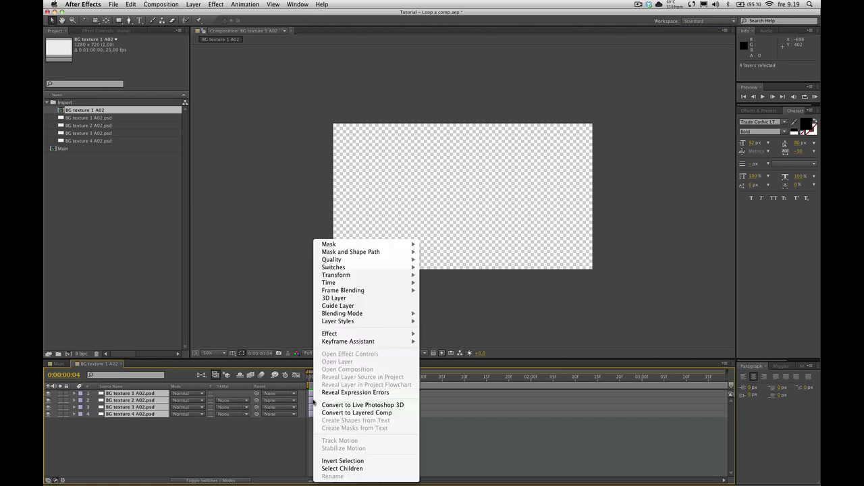
pyautogui.moveTo(362, 343)
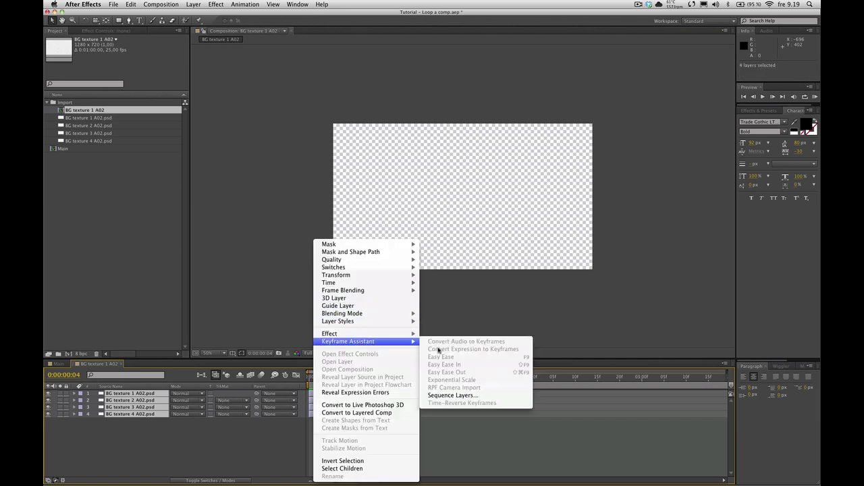
pyautogui.click(459, 396)
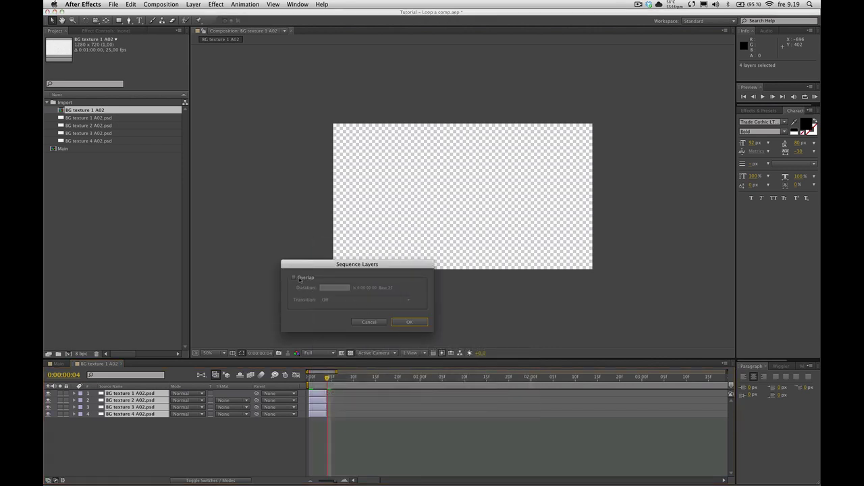
pyautogui.click(408, 323)
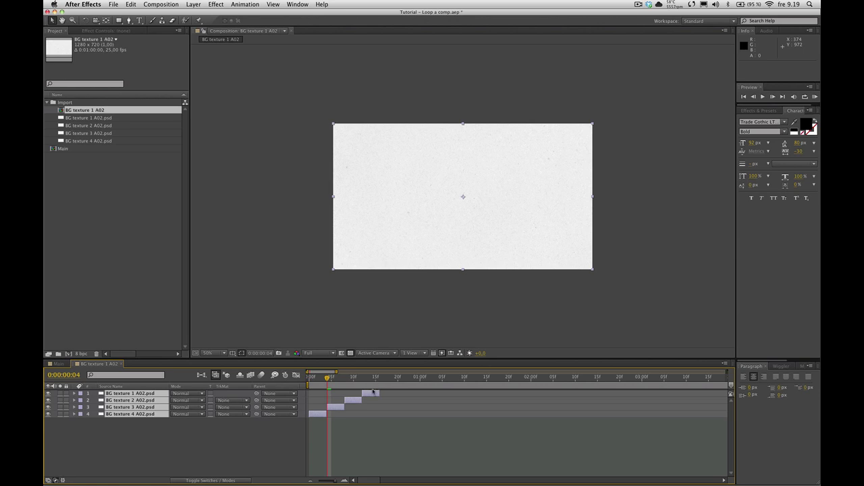
# Step: Preview the sequenced textures at full view size
pyautogui.click(367, 405)
pyautogui.press('/')
pyautogui.press('space')
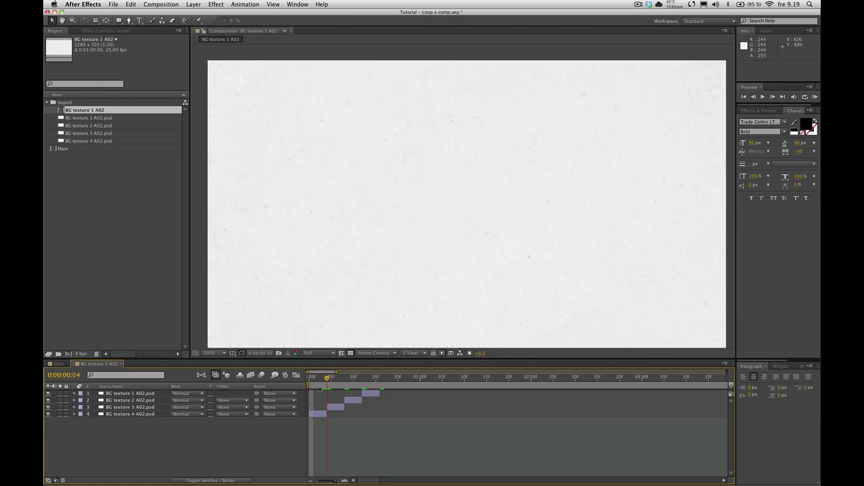
# Step: End the work area at frame 16 and trim BG texture 1 A02 to it
pyautogui.moveTo(375, 380); pyautogui.dragTo(381, 380)
pyautogui.press('=')
pyautogui.press('n')
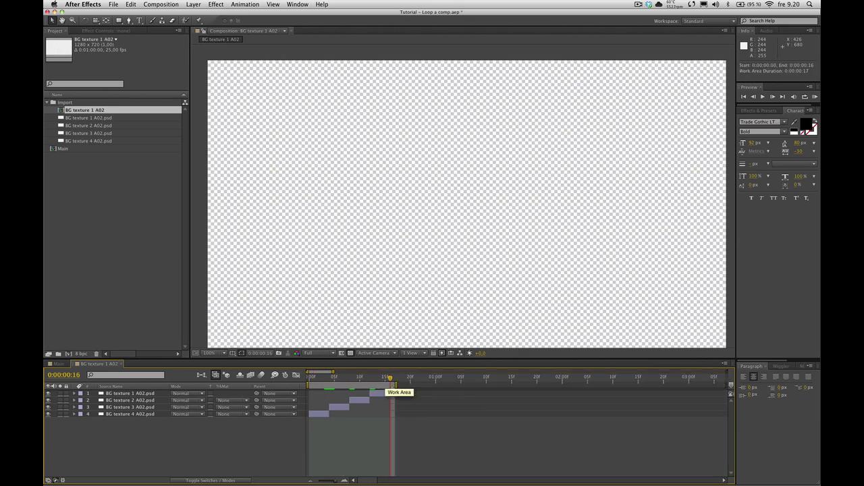
pyautogui.moveTo(392, 386); pyautogui.dragTo(391, 386)
pyautogui.rightClick(355, 386)
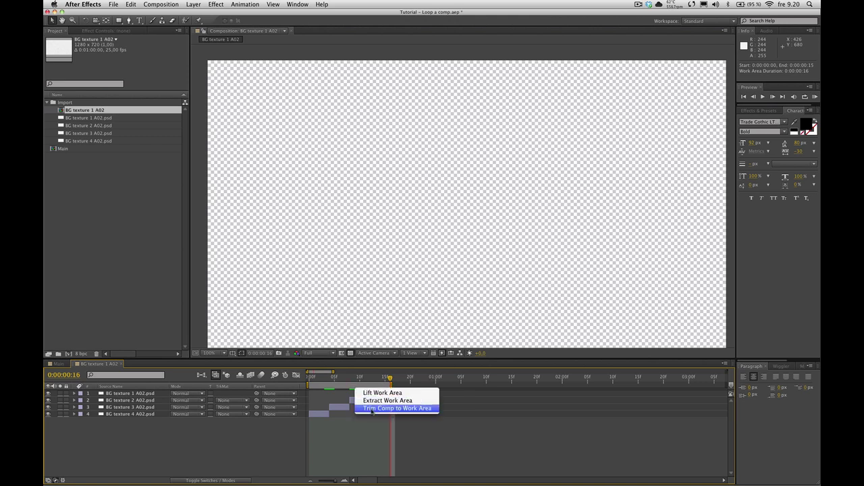
pyautogui.click(371, 409)
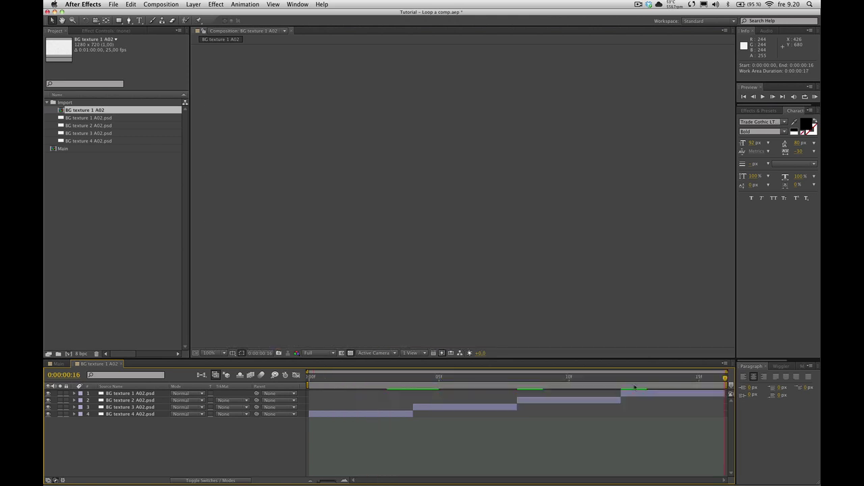
pyautogui.moveTo(655, 386); pyautogui.dragTo(498, 415)
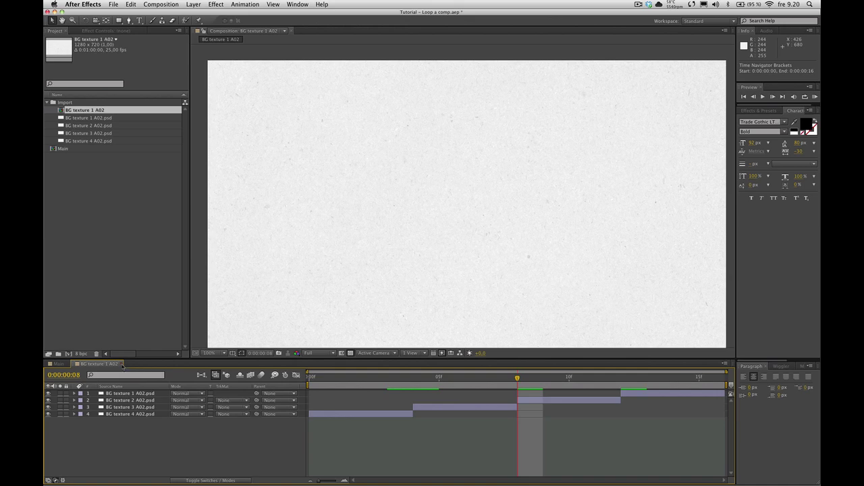
# Step: Close BG texture 1 A02 and nest it as a layer in the Main comp
pyautogui.click(122, 364)
pyautogui.click(81, 159)
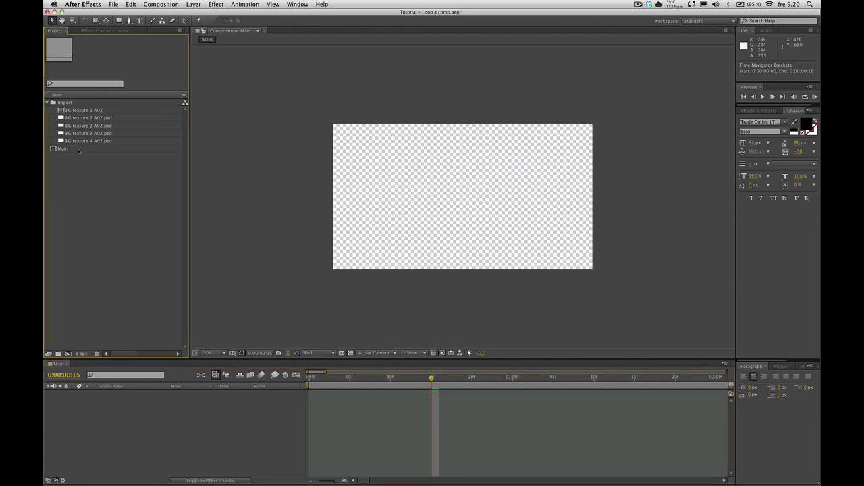
pyautogui.click(79, 149)
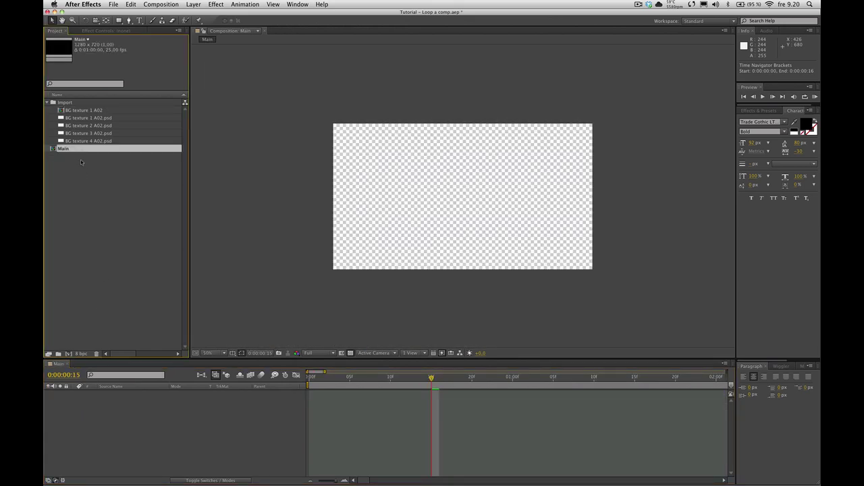
pyautogui.click(81, 159)
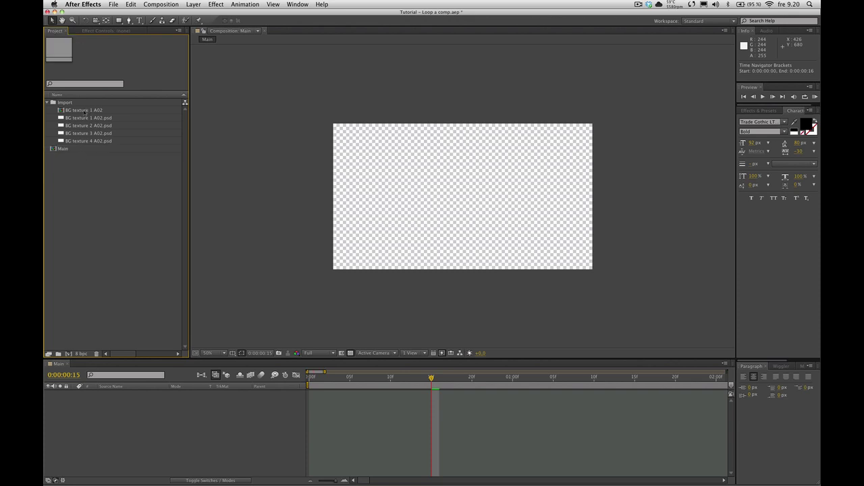
pyautogui.moveTo(84, 113); pyautogui.dragTo(154, 426)
pyautogui.press('/')
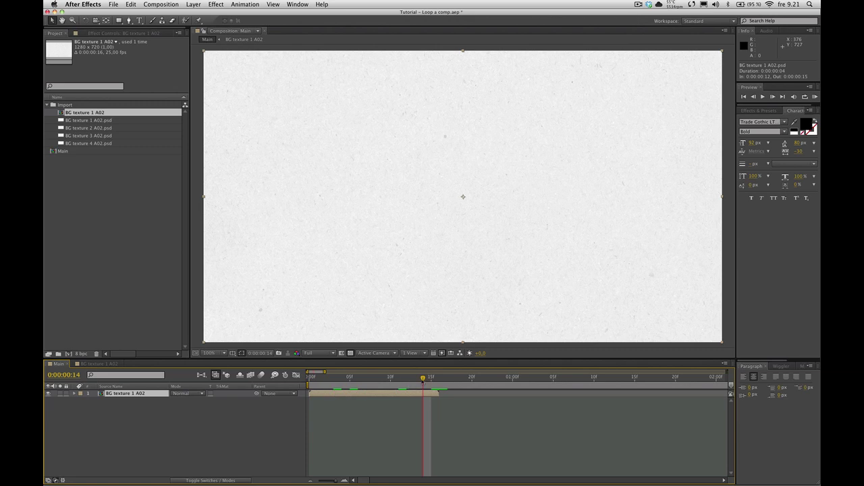
# Step: Enable Time Remapping on the BG texture 1 A02 layer
pyautogui.rightClick(141, 398)
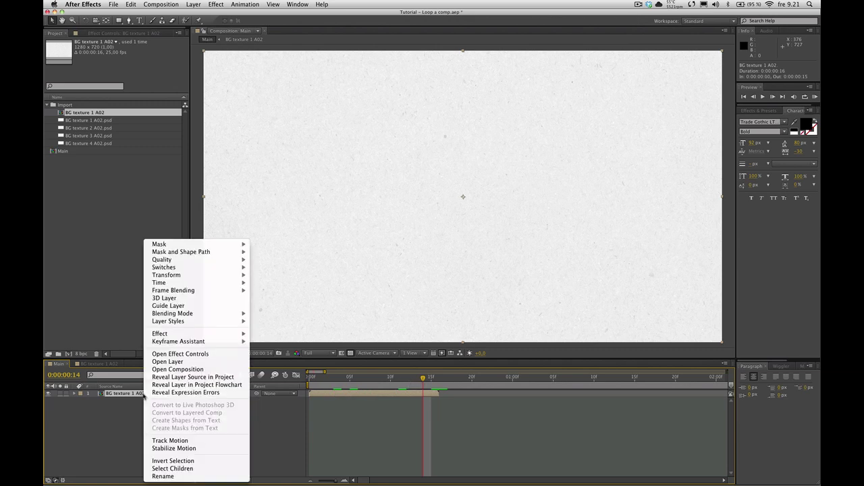
pyautogui.moveTo(195, 283)
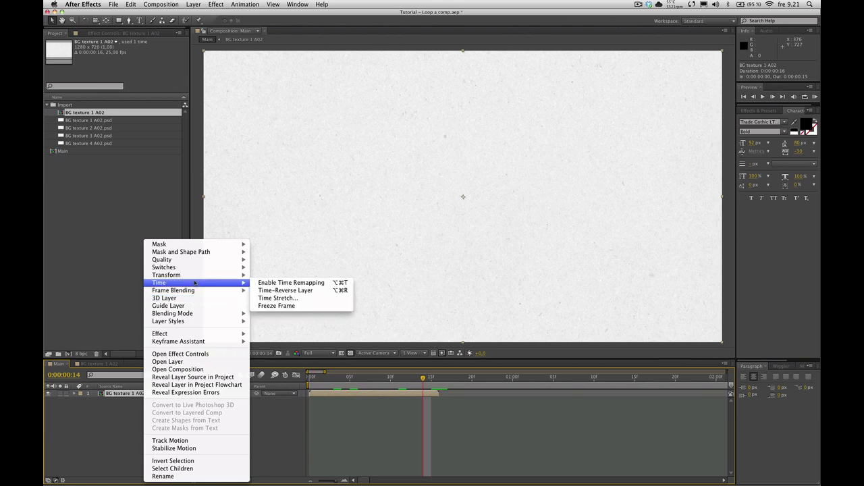
pyautogui.click(280, 283)
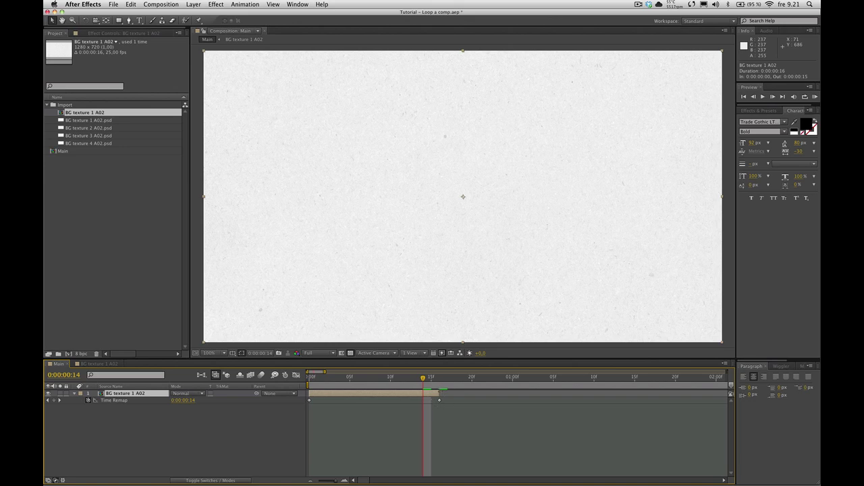
# Step: Extend the texture layer's out point to the end of the one-minute Main comp
pyautogui.moveTo(439, 394); pyautogui.dragTo(707, 394)
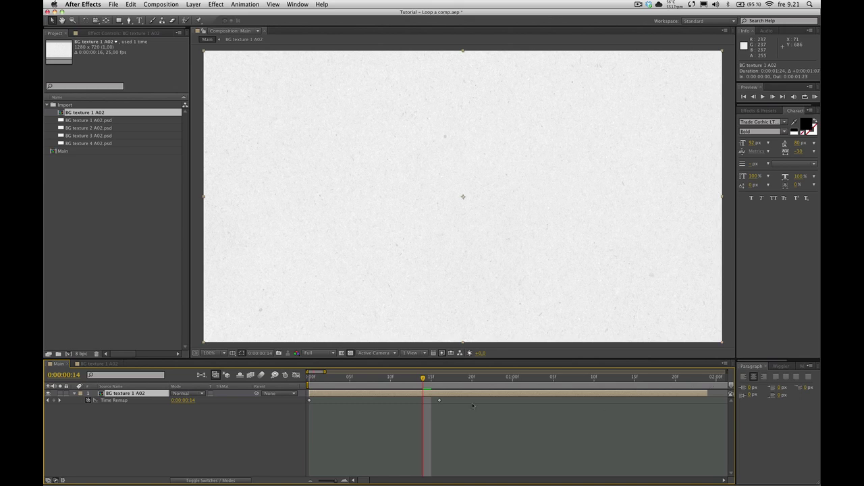
pyautogui.press('-')
pyautogui.press('-')
pyautogui.moveTo(459, 393); pyautogui.dragTo(715, 393)
pyautogui.press('-')
pyautogui.press('-')
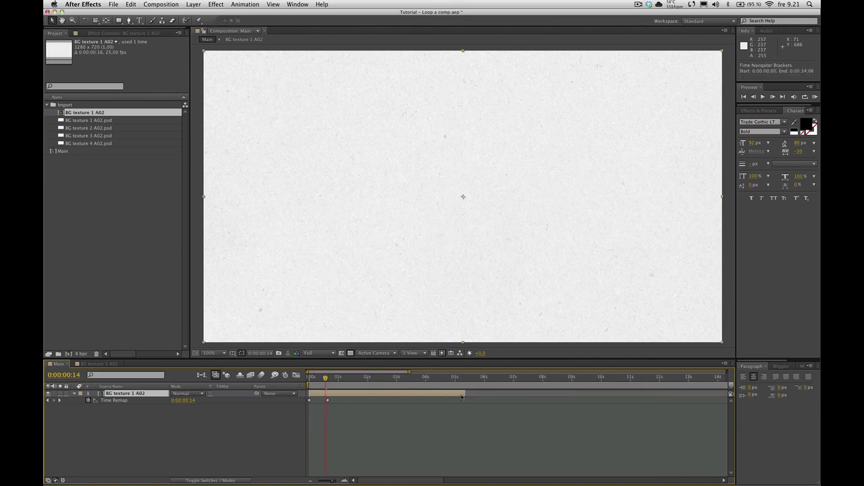
pyautogui.moveTo(465, 394); pyautogui.dragTo(689, 394)
pyautogui.press('-')
pyautogui.press('-')
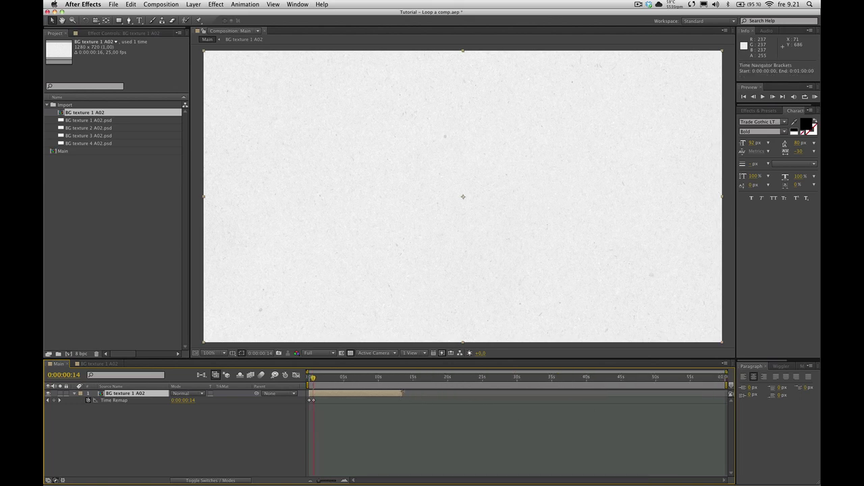
pyautogui.moveTo(403, 394); pyautogui.dragTo(726, 394)
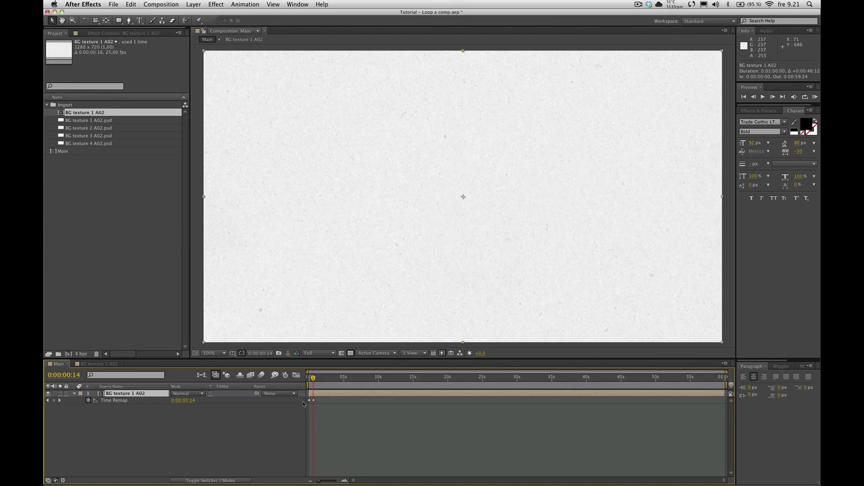
pyautogui.press('=')
pyautogui.press('=')
pyautogui.press('=')
pyautogui.moveTo(357, 378)
pyautogui.mouseDown()
pyautogui.moveTo(406, 385)
pyautogui.moveTo(366, 378)
pyautogui.mouseUp()
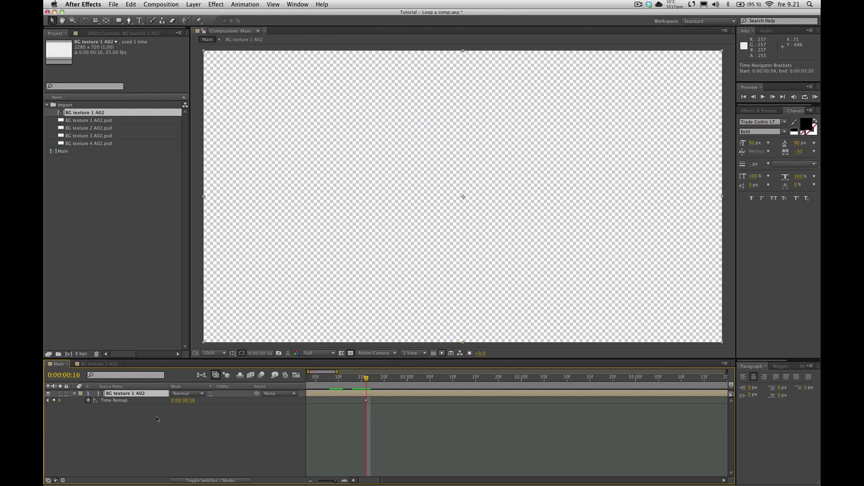
# Step: Add a loopOut(type = "cycle", numKeyframes = 0) expression to Time Remap and scrub to check it
pyautogui.keyDown('alt'); pyautogui.click(88, 400); pyautogui.keyUp('alt')
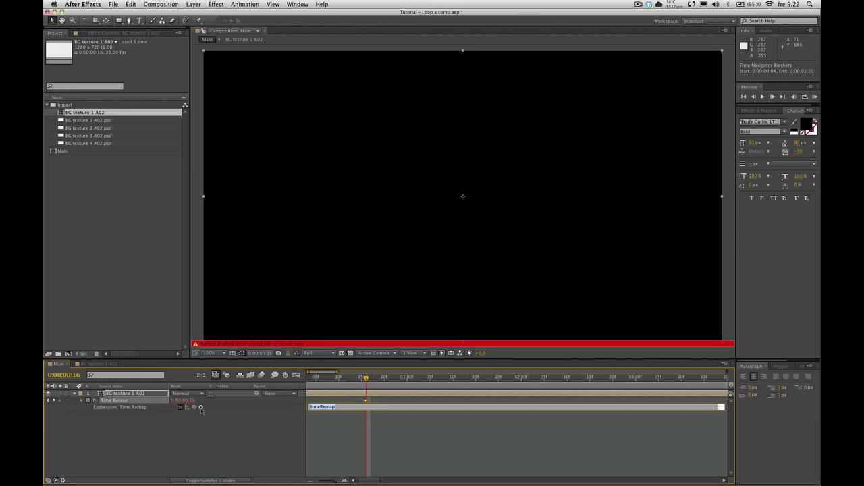
pyautogui.click(201, 407)
pyautogui.moveTo(256, 465)
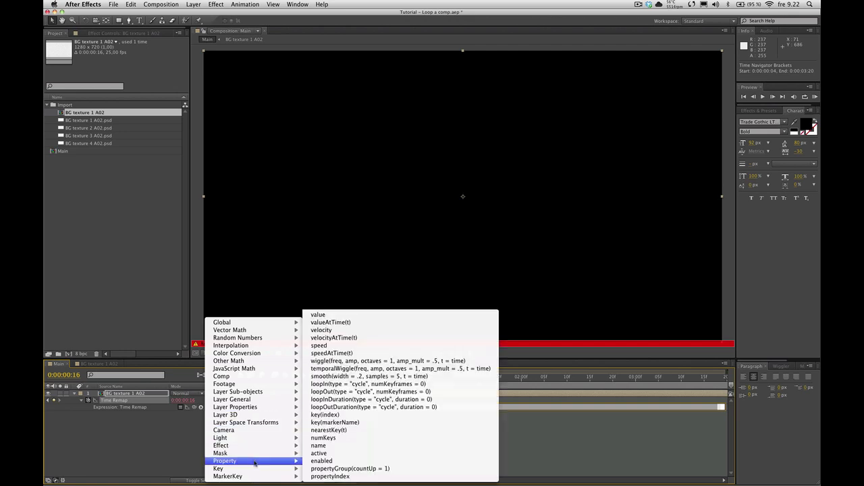
pyautogui.click(365, 395)
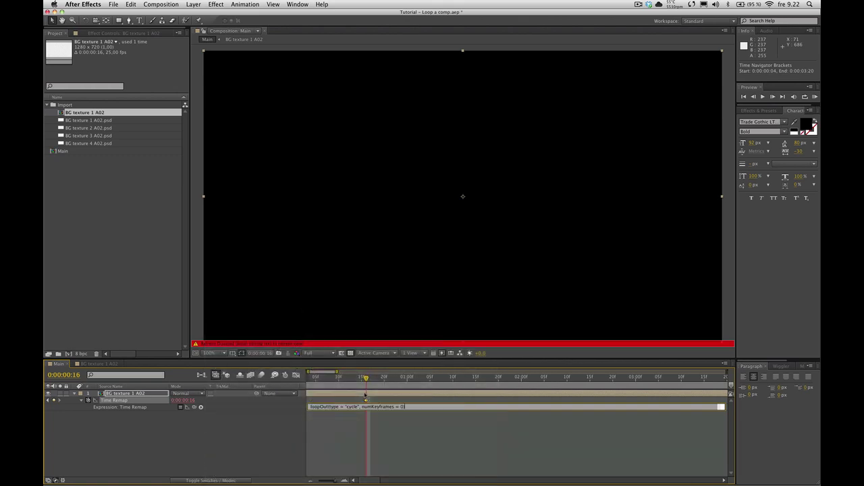
pyautogui.click(392, 436)
pyautogui.press('space')
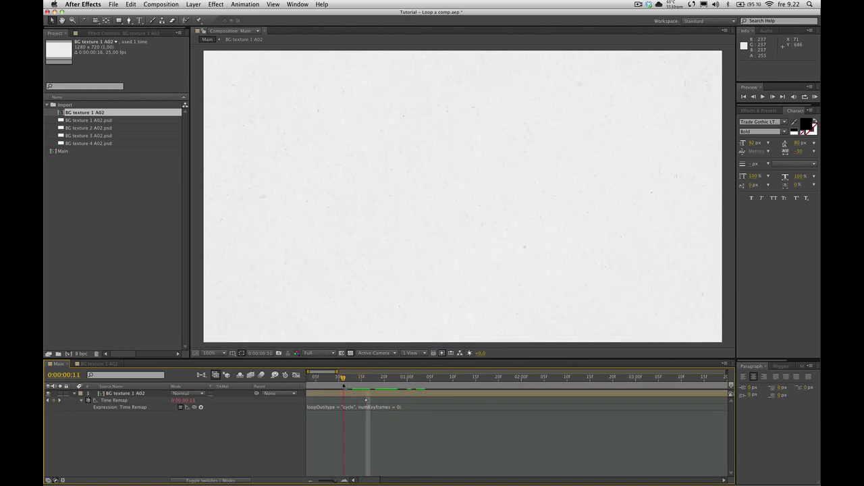
pyautogui.moveTo(352, 386); pyautogui.dragTo(374, 386)
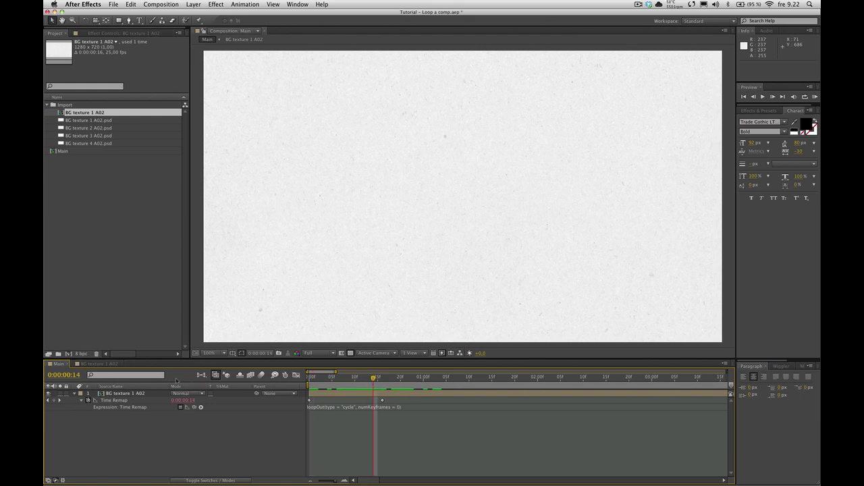
# Step: In BG texture 1 A02, add a text layer reading 'gf' near the canvas centre
pyautogui.click(99, 363)
pyautogui.click(143, 426)
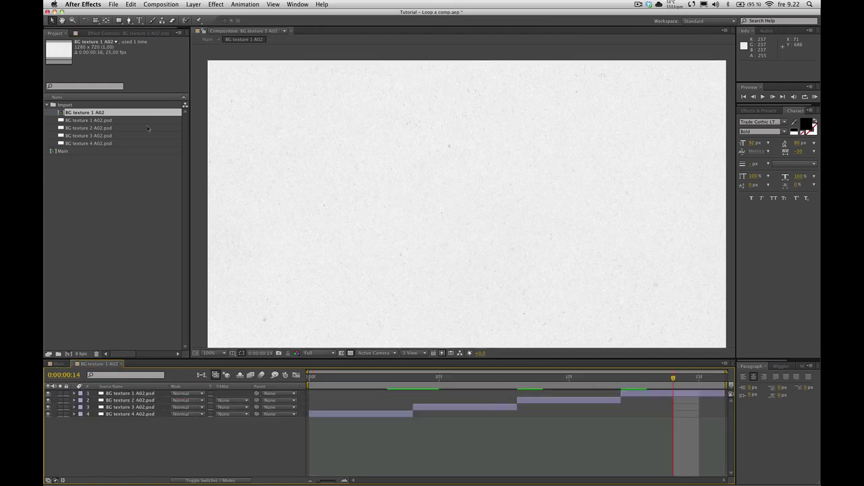
pyautogui.press('super+t')
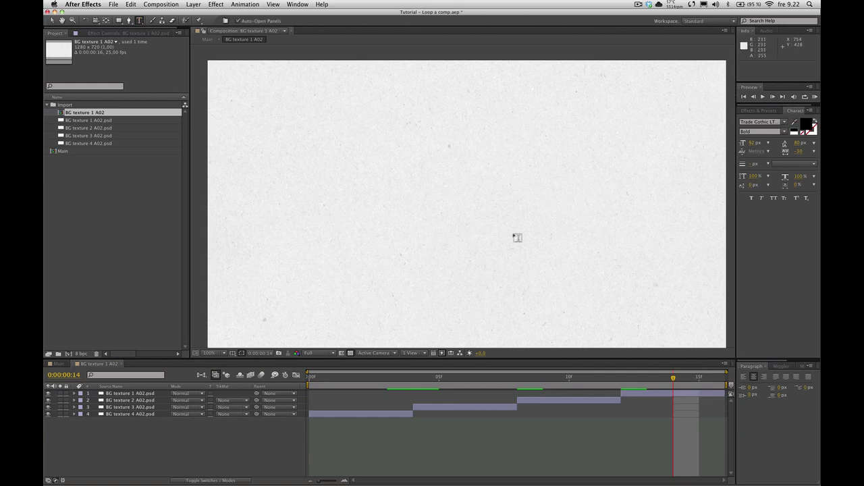
pyautogui.click(426, 204)
pyautogui.write('gf')
pyautogui.click(431, 452)
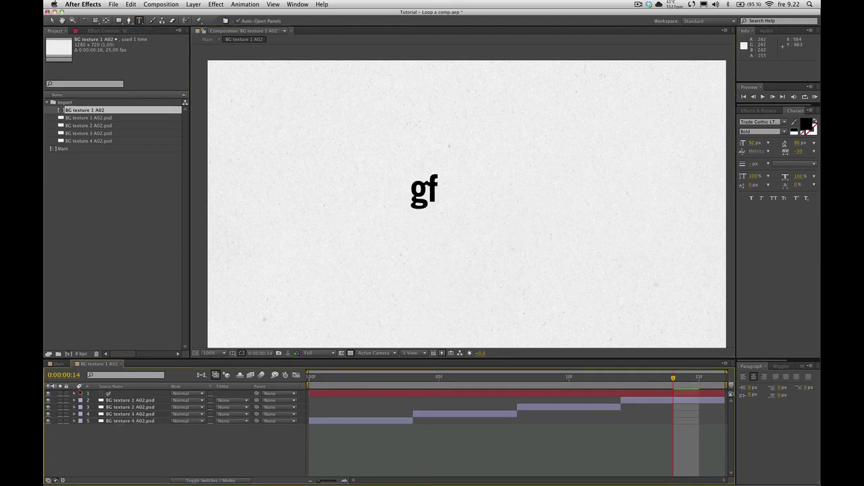
# Step: Drive the gf layer's Source Text with a timeToFrames() expression and preview the frame numbers
pyautogui.click(75, 394)
pyautogui.click(81, 401)
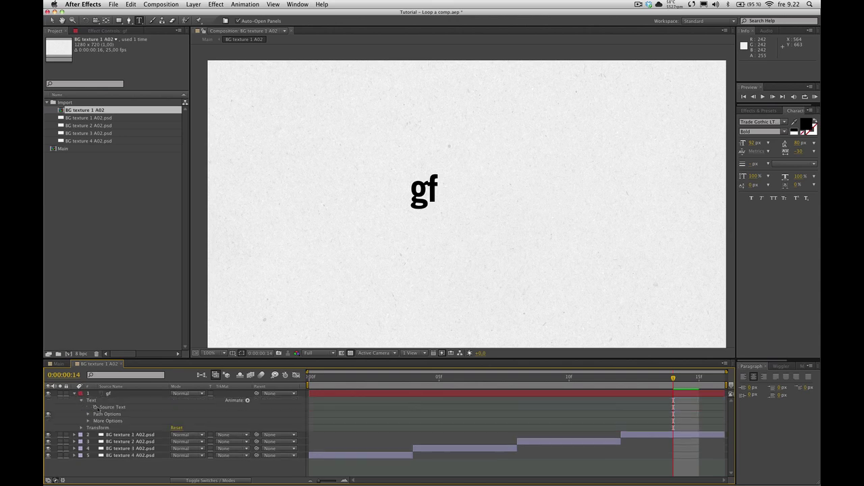
pyautogui.keyDown('alt'); pyautogui.click(95, 407); pyautogui.keyUp('alt')
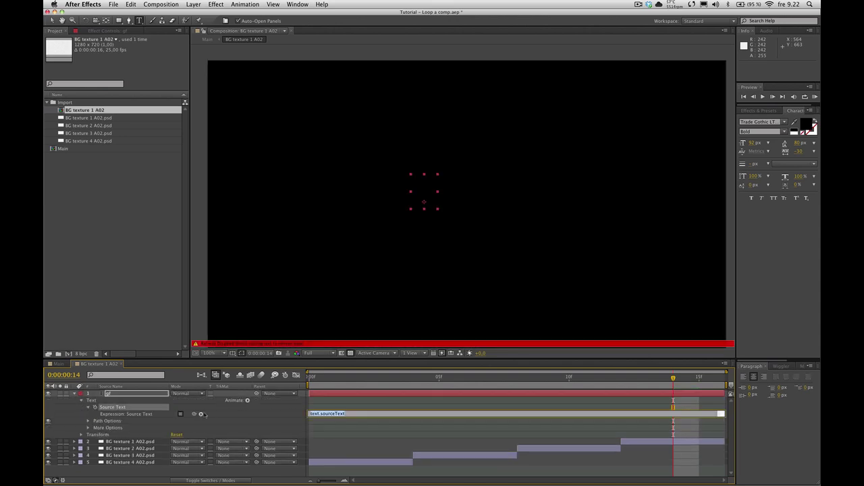
pyautogui.write('timeToFrames(')
pyautogui.click(340, 419)
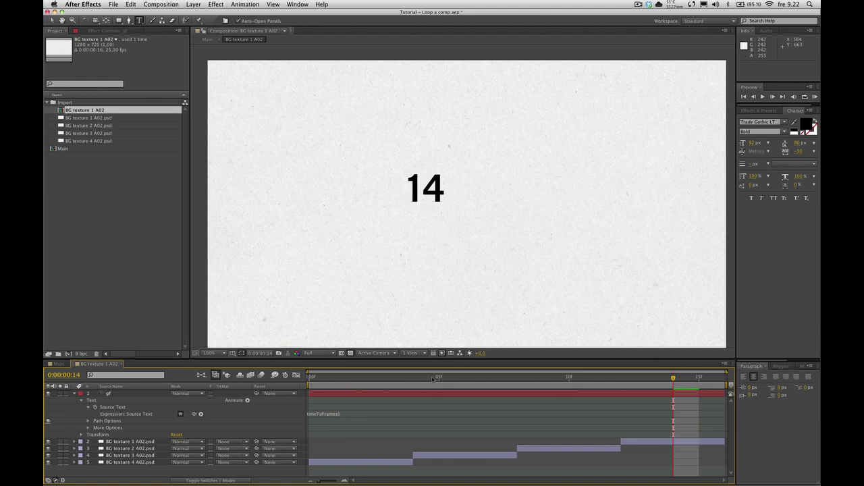
pyautogui.press('space')
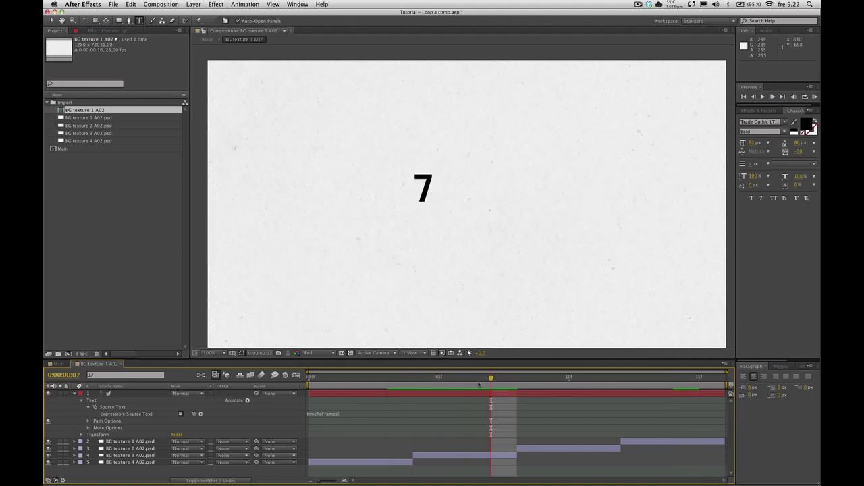
pyautogui.moveTo(480, 382); pyautogui.dragTo(439, 382)
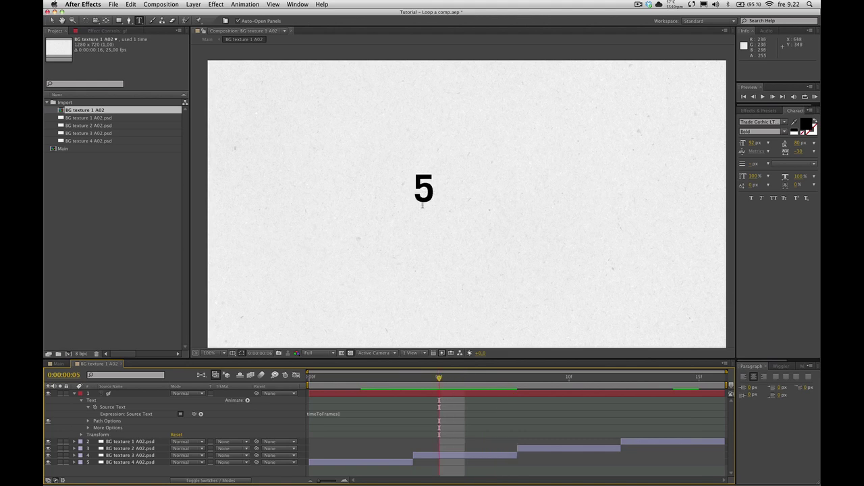
pyautogui.click(58, 363)
# Step: Step through Main frame by frame from 0 to 16, confirming frame 16 renders transparent
pyautogui.moveTo(346, 381); pyautogui.dragTo(309, 383)
pyautogui.press('v')
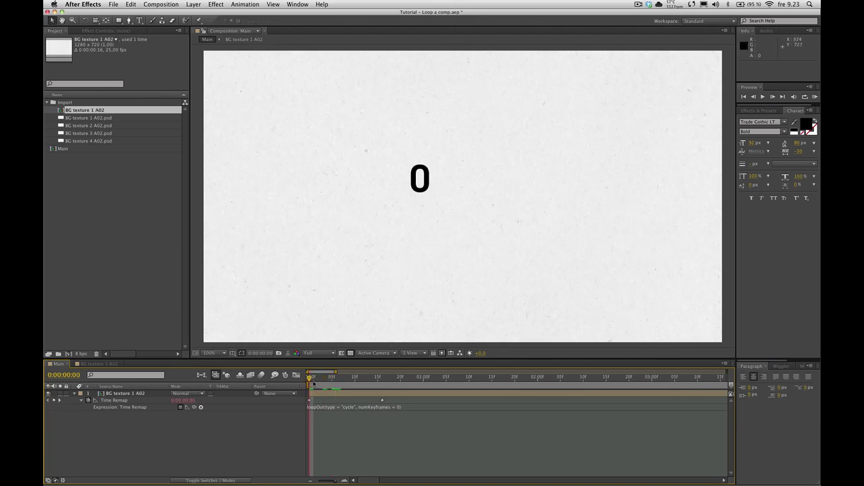
pyautogui.click(313, 383)
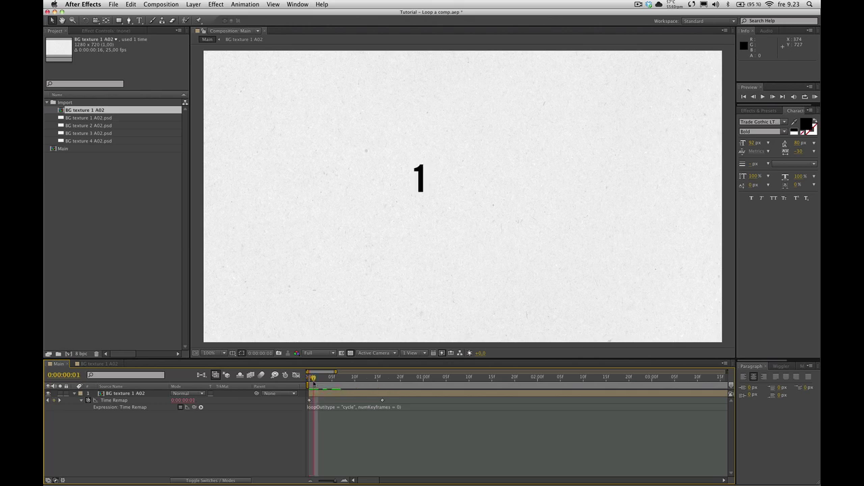
pyautogui.press('pagedown')
pyautogui.press('pagedown')
pyautogui.press('pagedown')
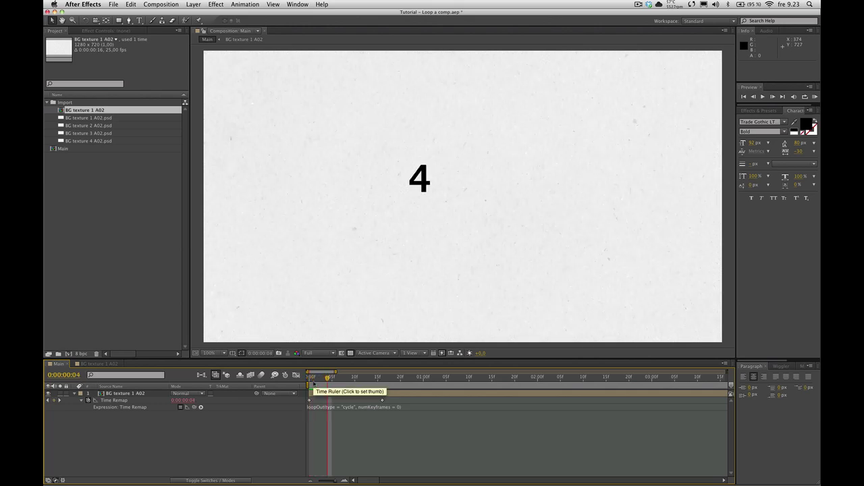
pyautogui.press('pagedown')
pyautogui.press('pagedown')
pyautogui.press('pagedown')
pyautogui.press('pagedown')
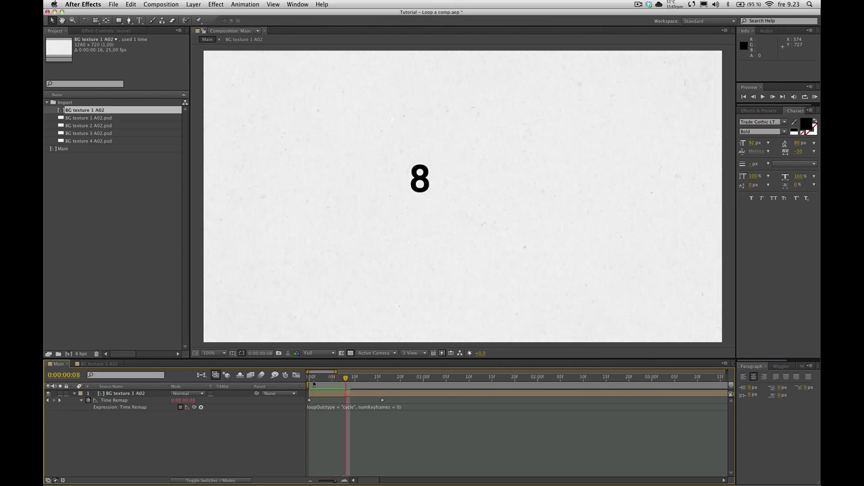
pyautogui.press('pagedown')
pyautogui.press('pagedown')
pyautogui.press('pagedown')
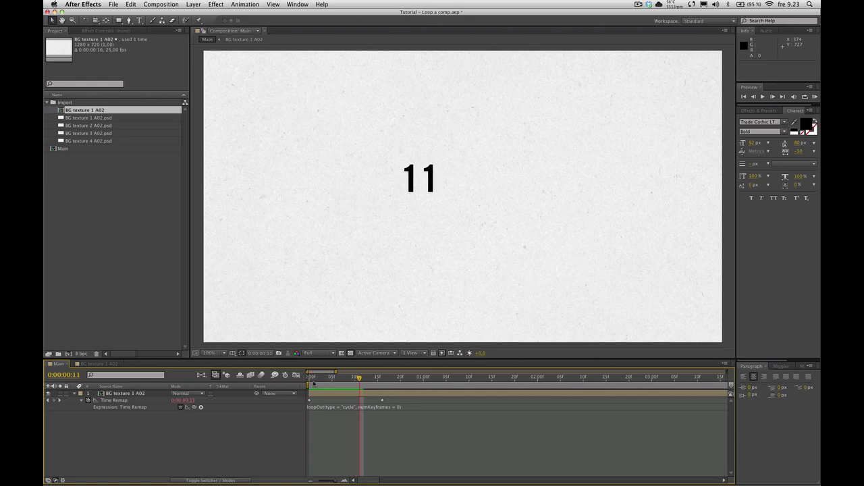
pyautogui.press('pagedown')
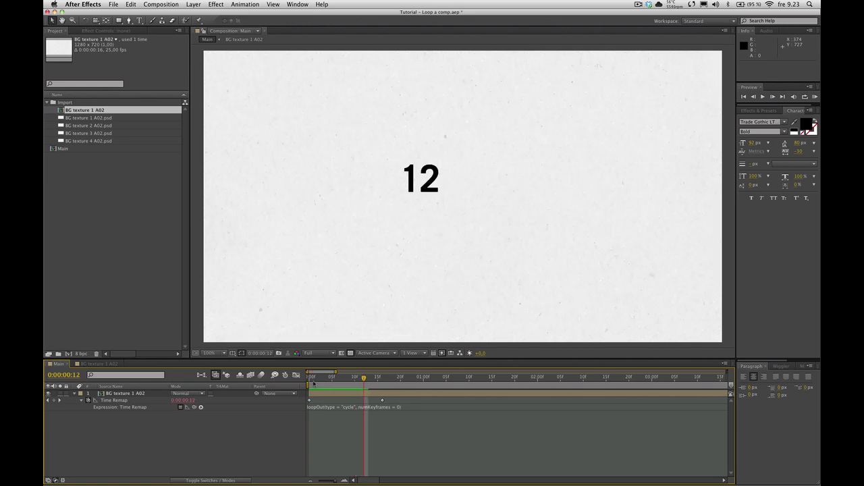
pyautogui.press('pagedown')
pyautogui.press('pagedown')
pyautogui.press('pagedown')
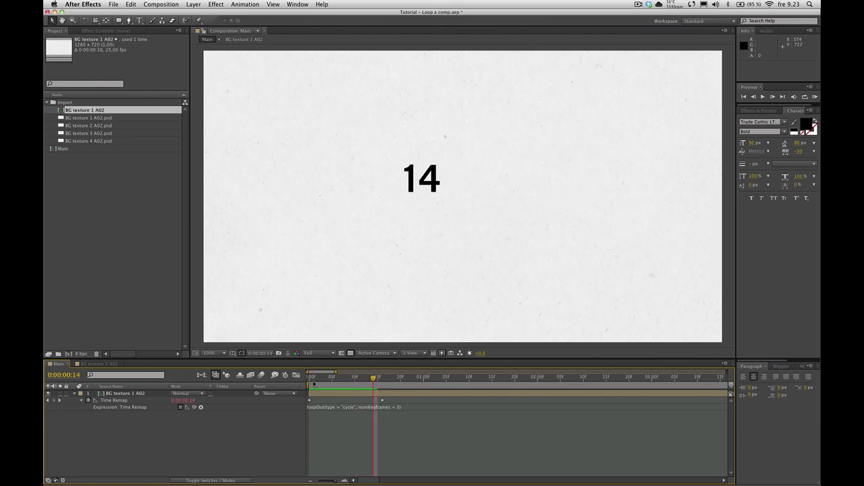
pyautogui.press('pagedown')
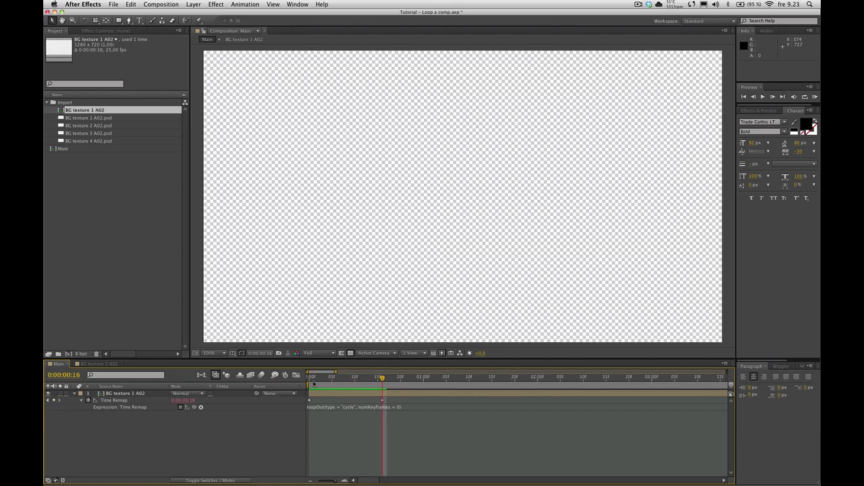
pyautogui.click(373, 386)
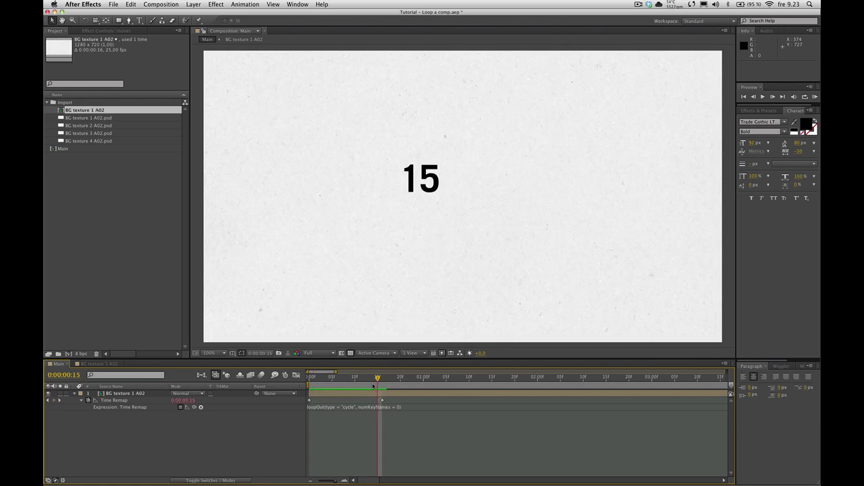
pyautogui.press('=')
pyautogui.press('=')
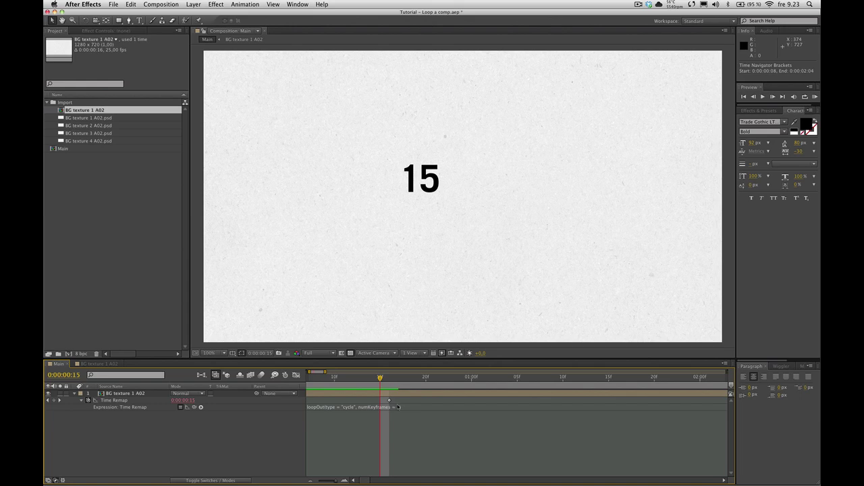
# Step: Compare frames 15 and 16, ending on frame 15
pyautogui.press('pageup')
pyautogui.press('pagedown')
pyautogui.press('pageup')
pyautogui.press('pagedown')
pyautogui.press('pagedown')
pyautogui.press('pageup')
pyautogui.press('pagedown')
pyautogui.press('pageup')
pyautogui.press('pagedown')
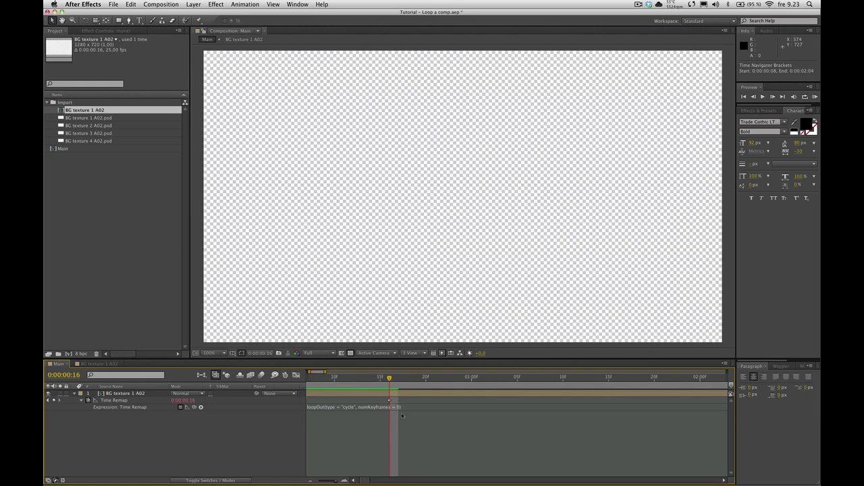
pyautogui.press('pageup')
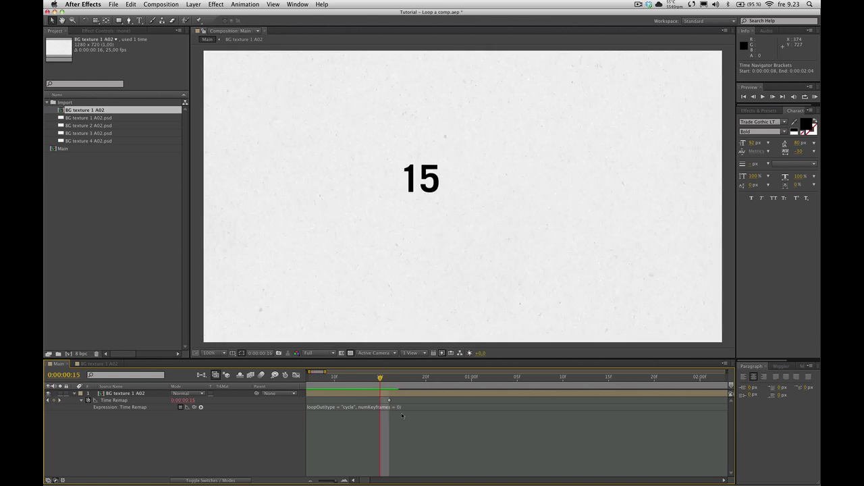
# Step: Keyframe Time Remap at frame 15, then set frame 16's Time Remap to 0:00:00:00
pyautogui.click(54, 403)
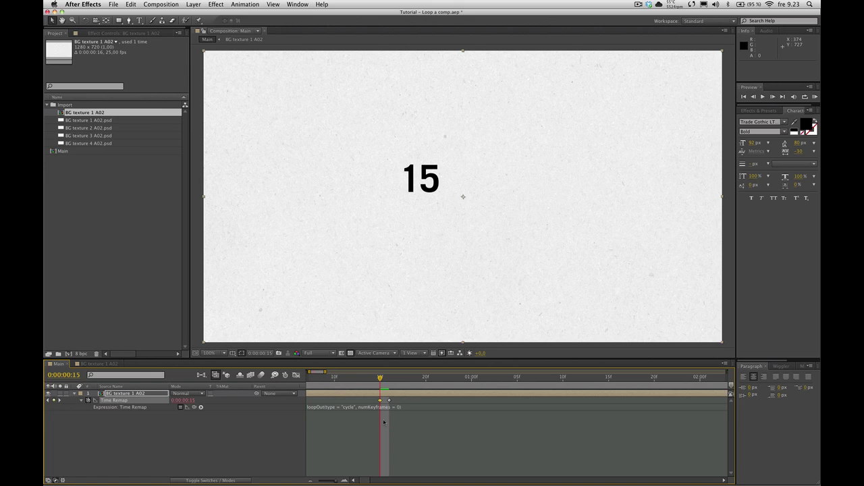
pyautogui.press('pagedown')
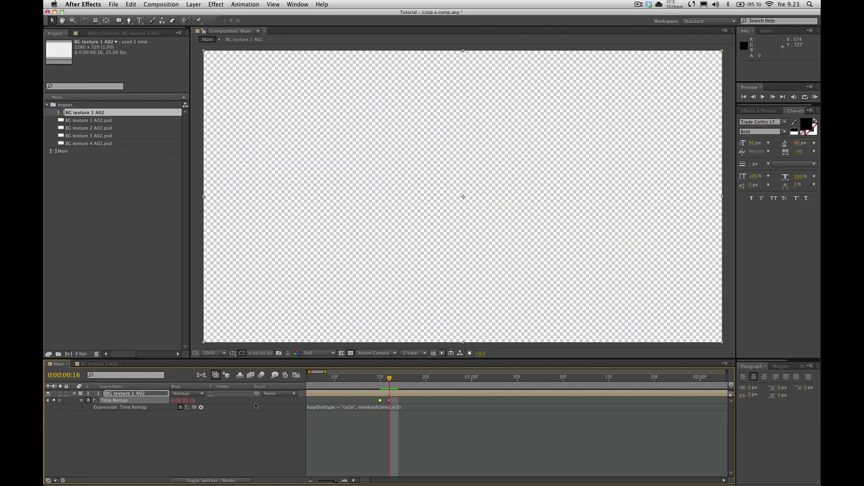
pyautogui.click(194, 401)
pyautogui.write('0')
pyautogui.press('Return')
pyautogui.click(333, 382)
pyautogui.press('pagedown')
pyautogui.press('pagedown')
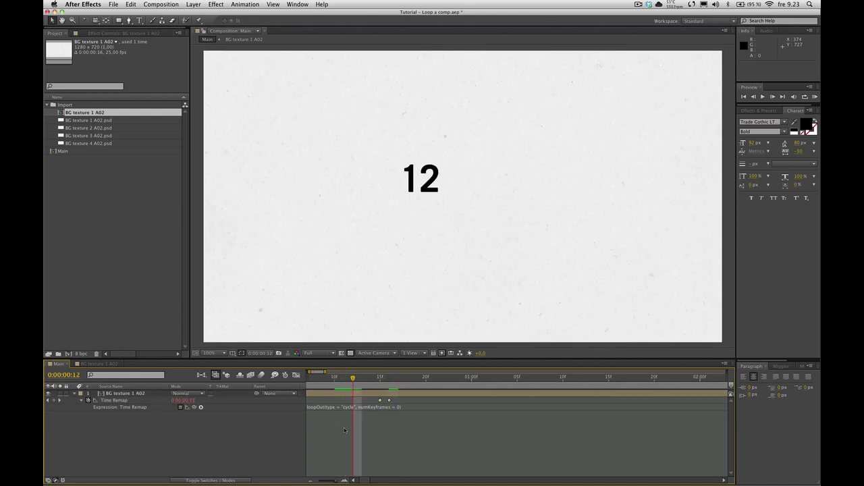
pyautogui.press('pagedown')
pyautogui.press('pagedown')
pyautogui.press('pagedown')
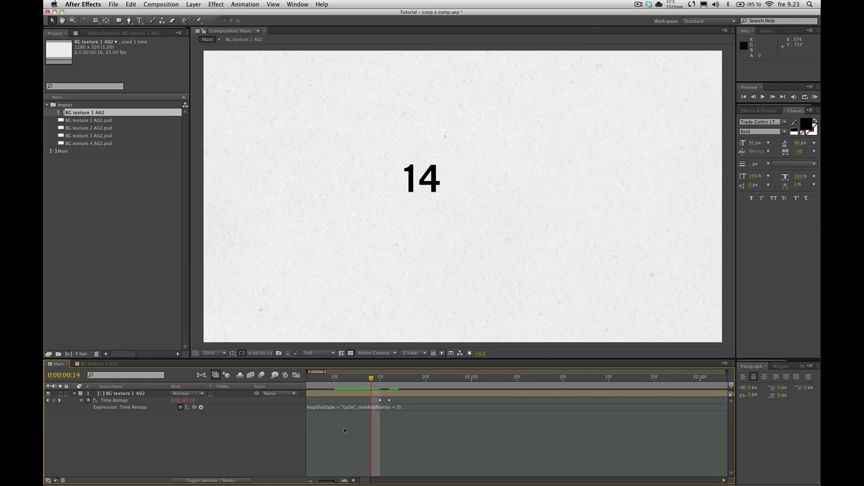
pyautogui.press('pagedown')
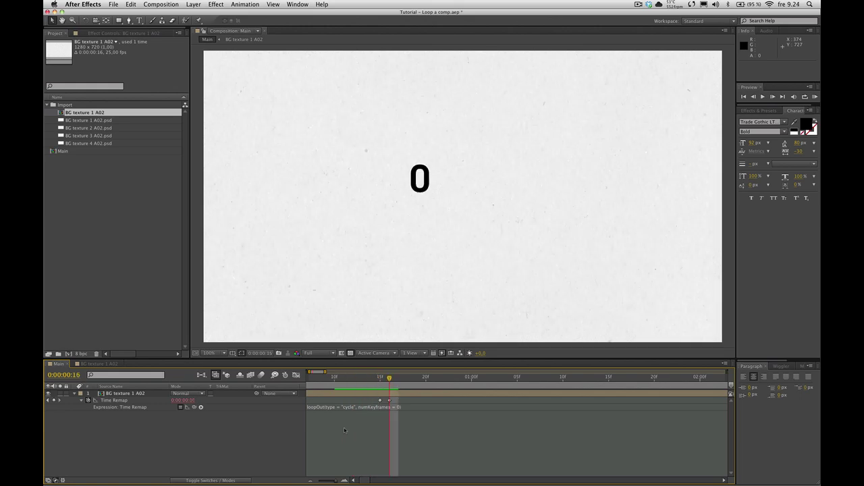